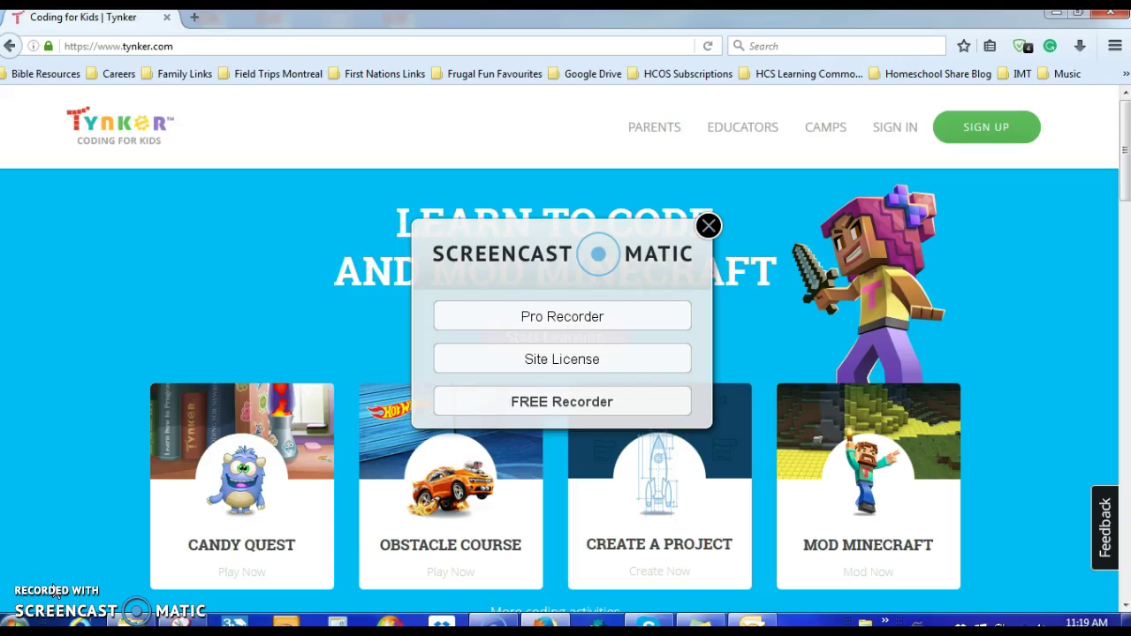
- Dismiss the popup and start creating a free Tynker account from Sign Up
{"action": "left_click", "coordinate": [708, 226]}
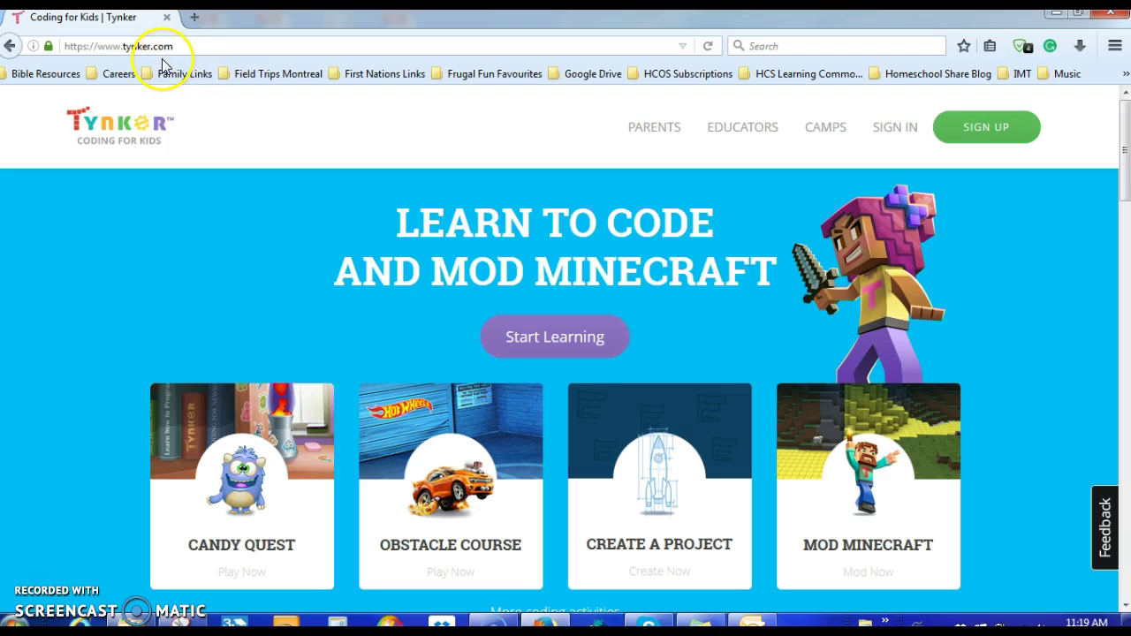
{"action": "left_click", "coordinate": [986, 133]}
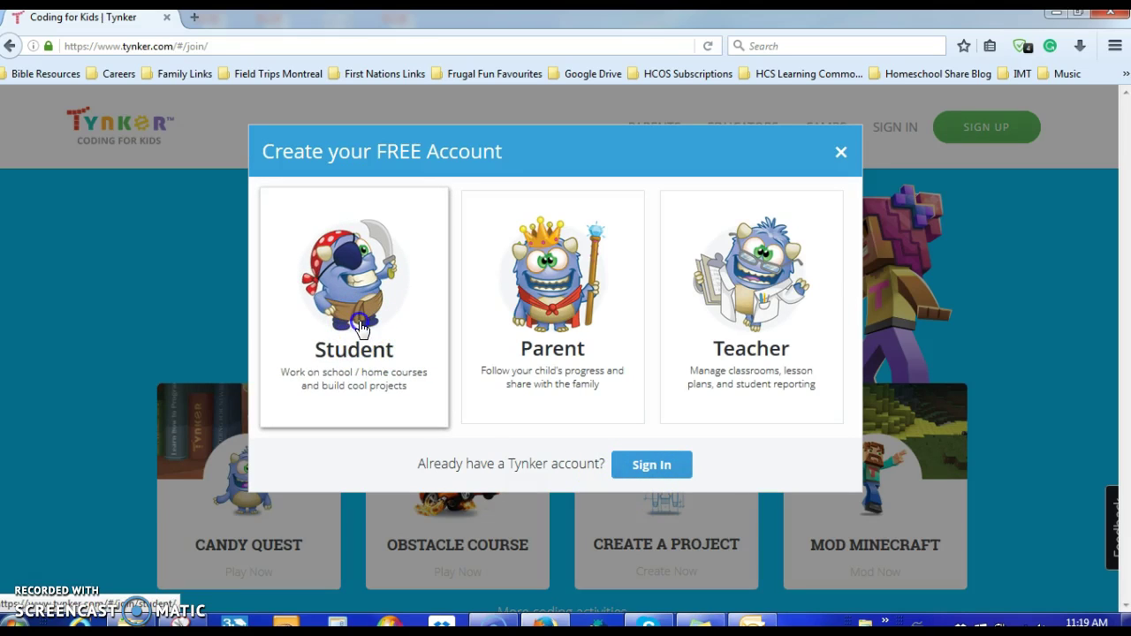
- Choose a Student account and enter a username and password
{"action": "left_click", "coordinate": [360, 323]}
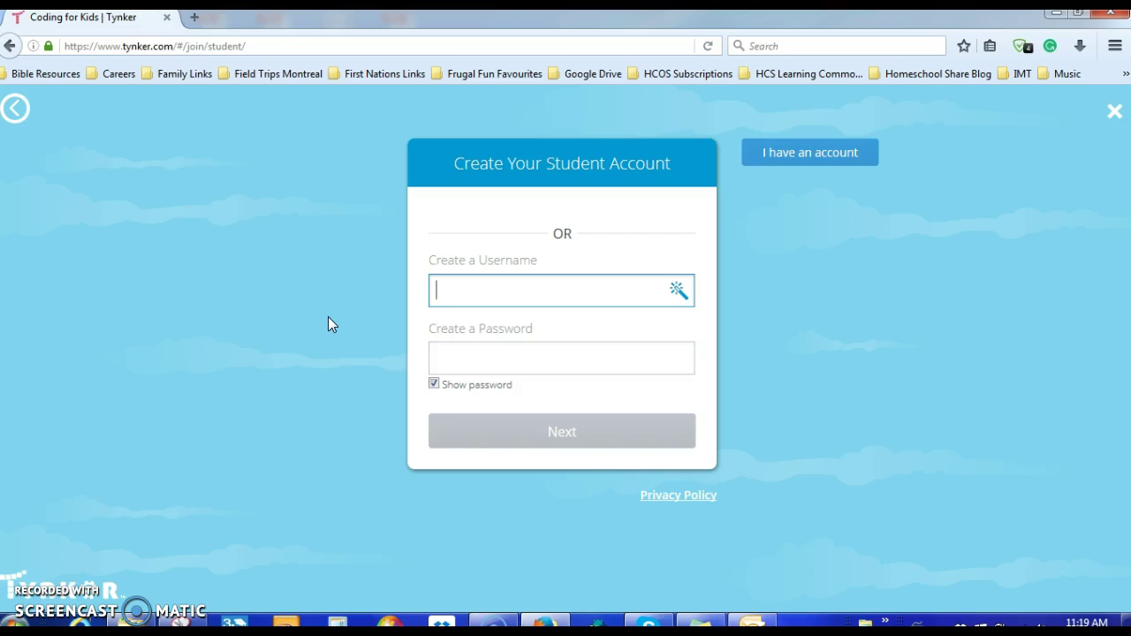
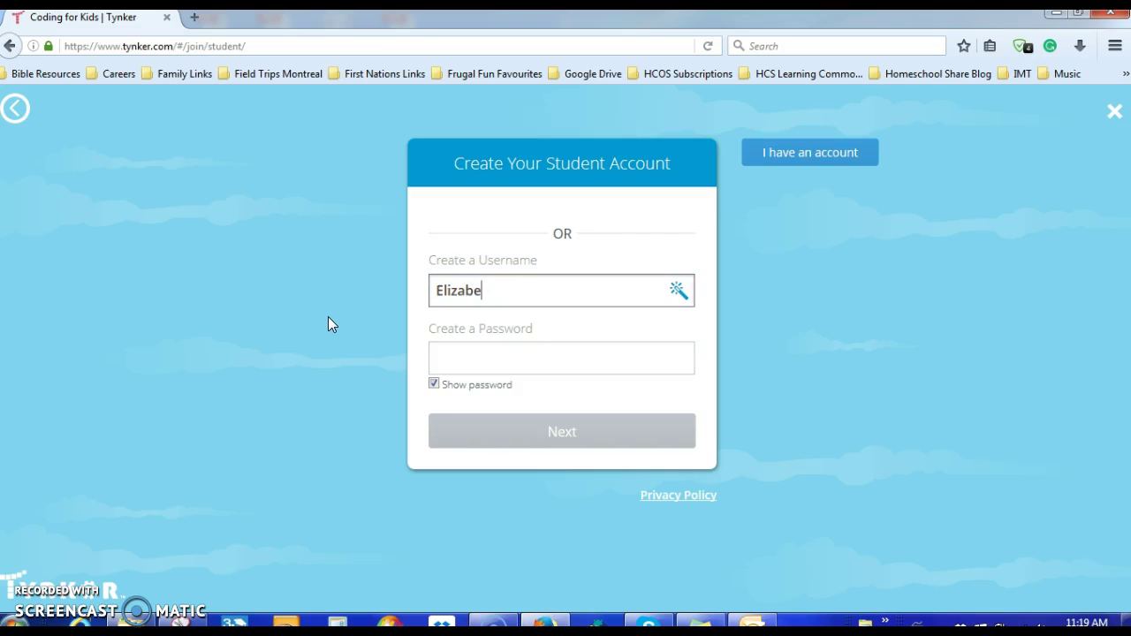
{"action": "left_click", "coordinate": [461, 369]}
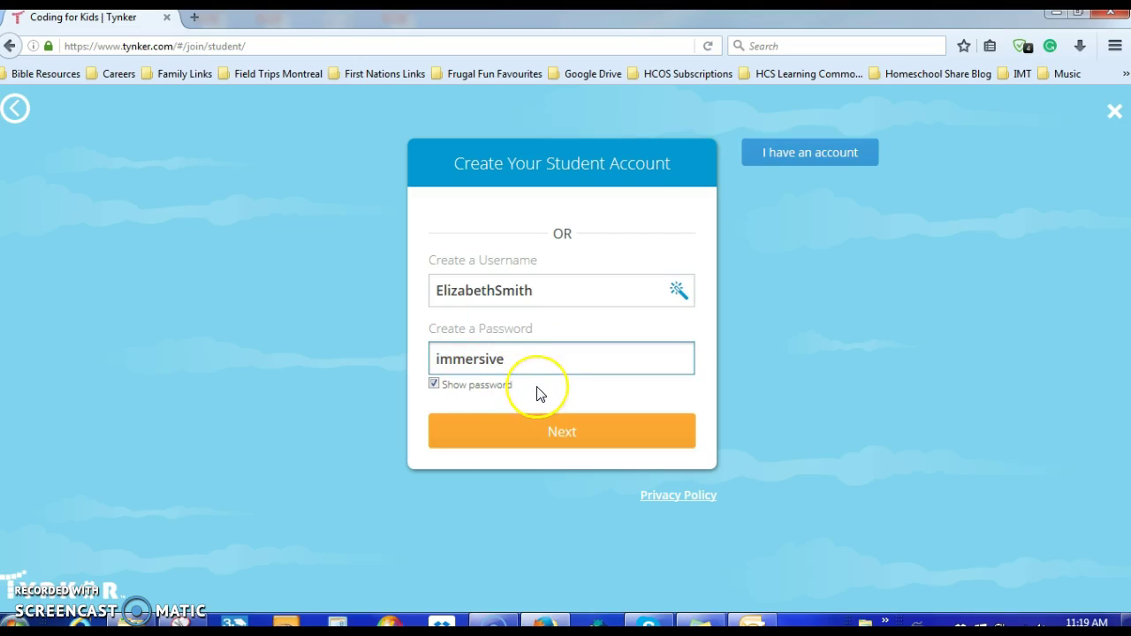
{"action": "left_click", "coordinate": [563, 450]}
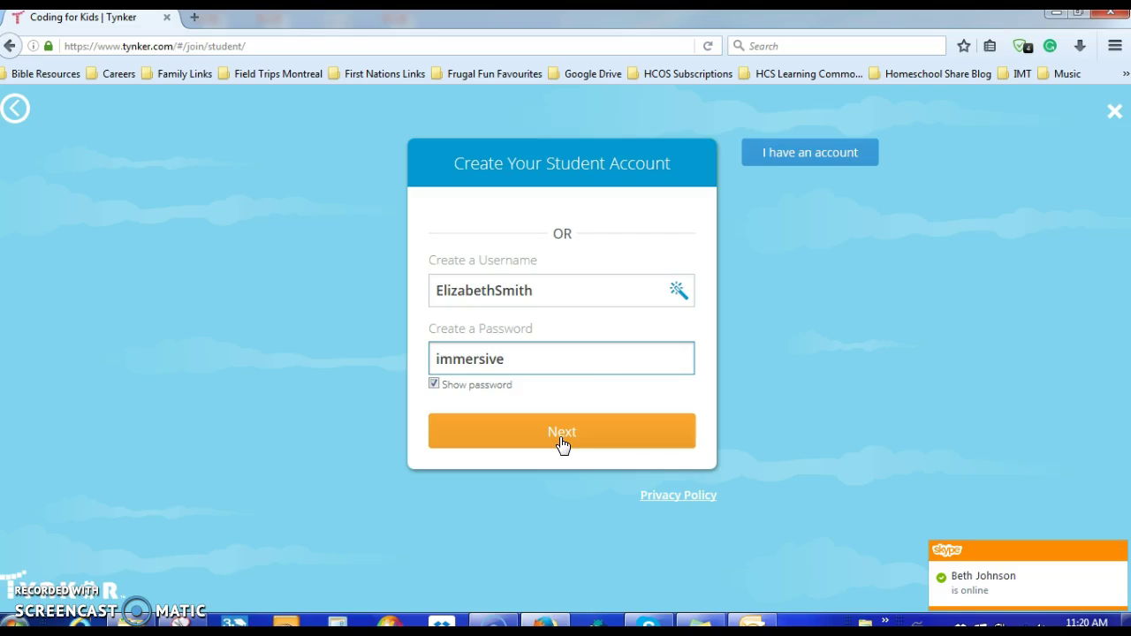
- Show the password in plain text and continue to the age question
{"action": "left_click", "coordinate": [434, 384]}
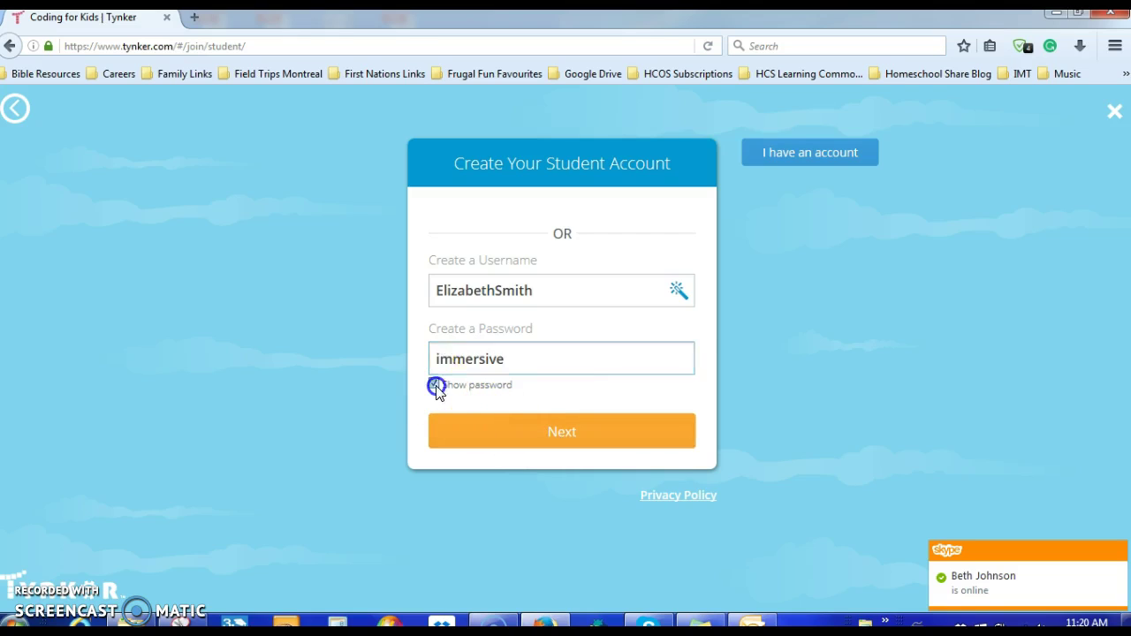
{"action": "left_click", "coordinate": [433, 384]}
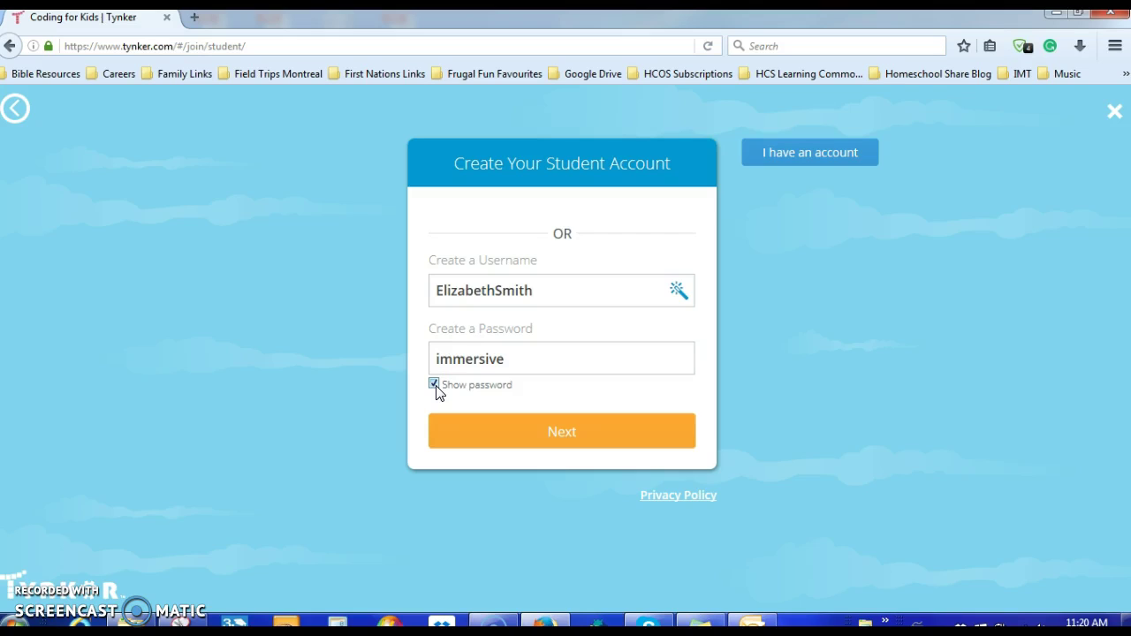
{"action": "left_click", "coordinate": [559, 440]}
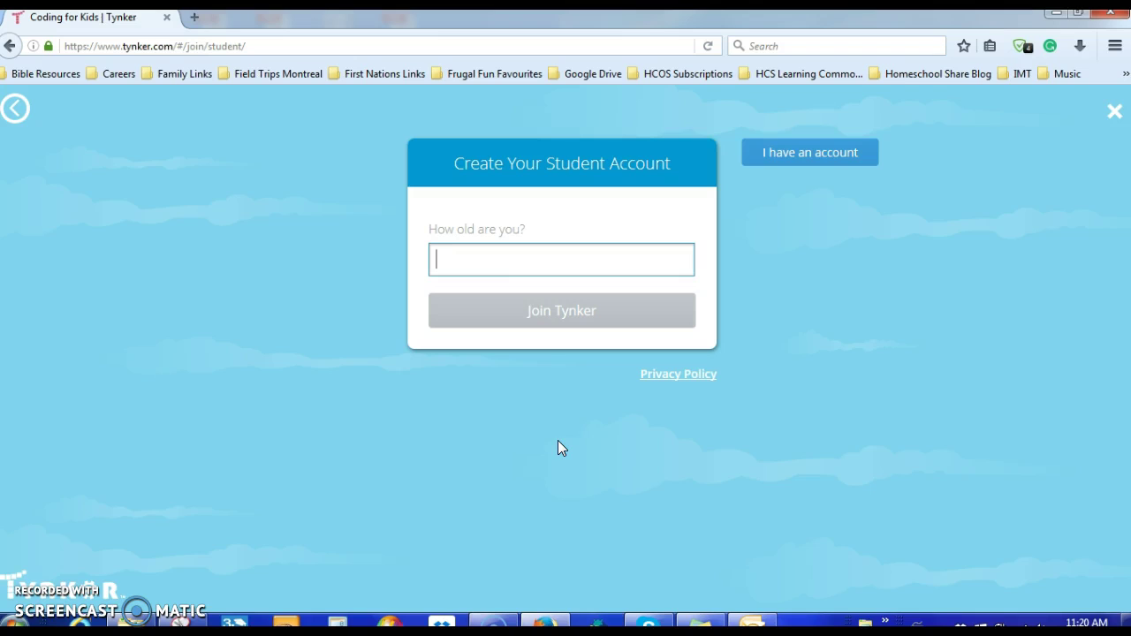
- Join Tynker as a 10-year-old with the parent's e-mail, then switch to Outlook
{"action": "type", "text": "10"}
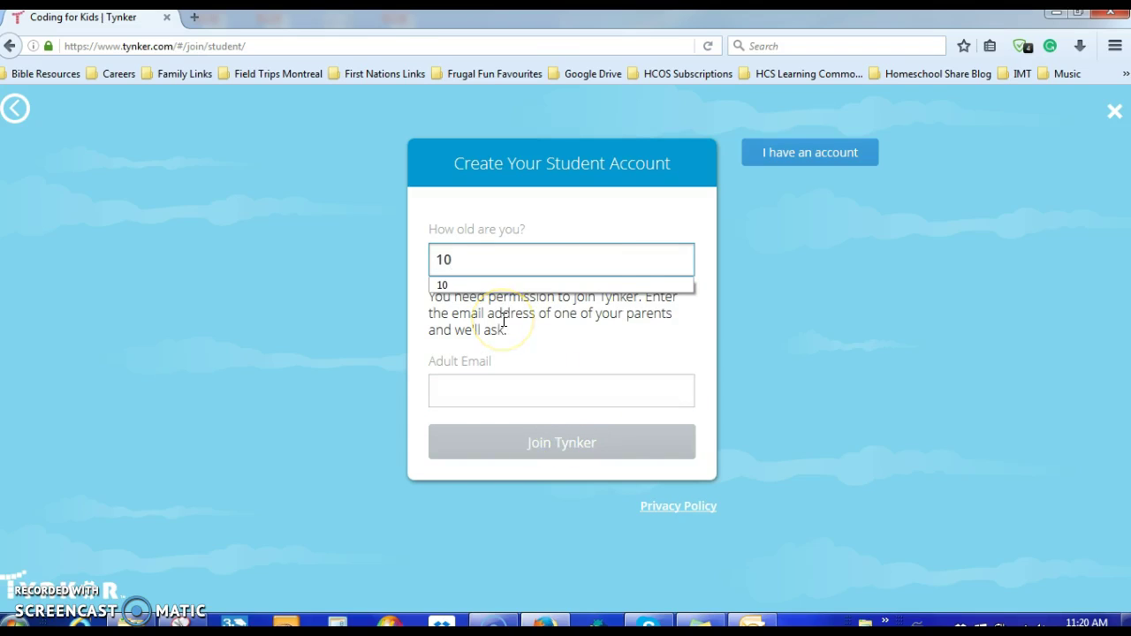
{"action": "left_click", "coordinate": [477, 392]}
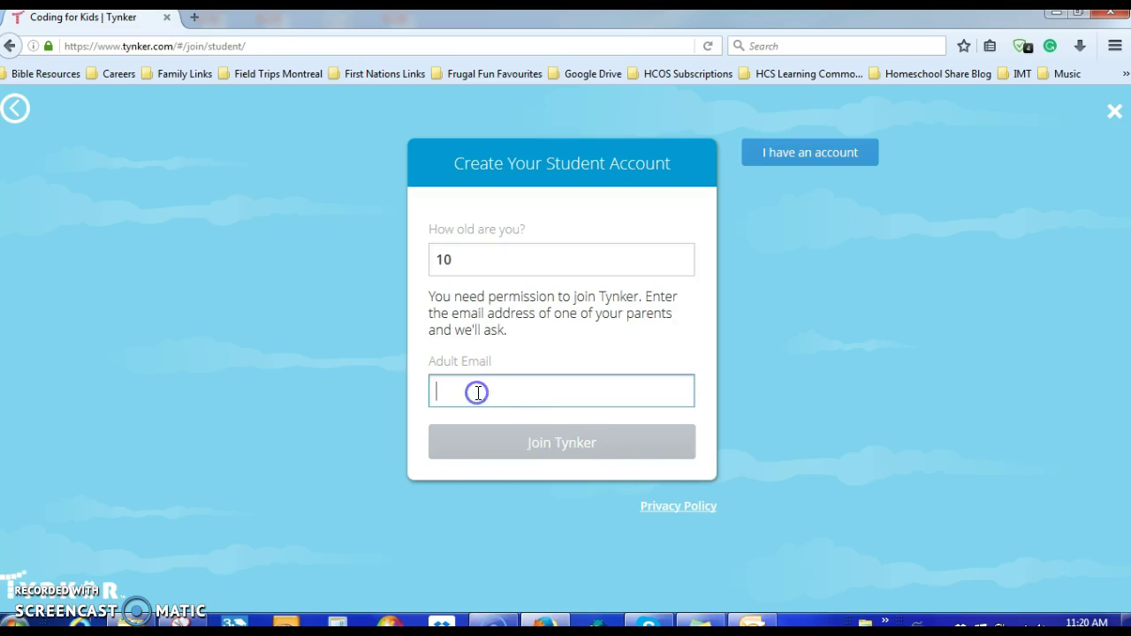
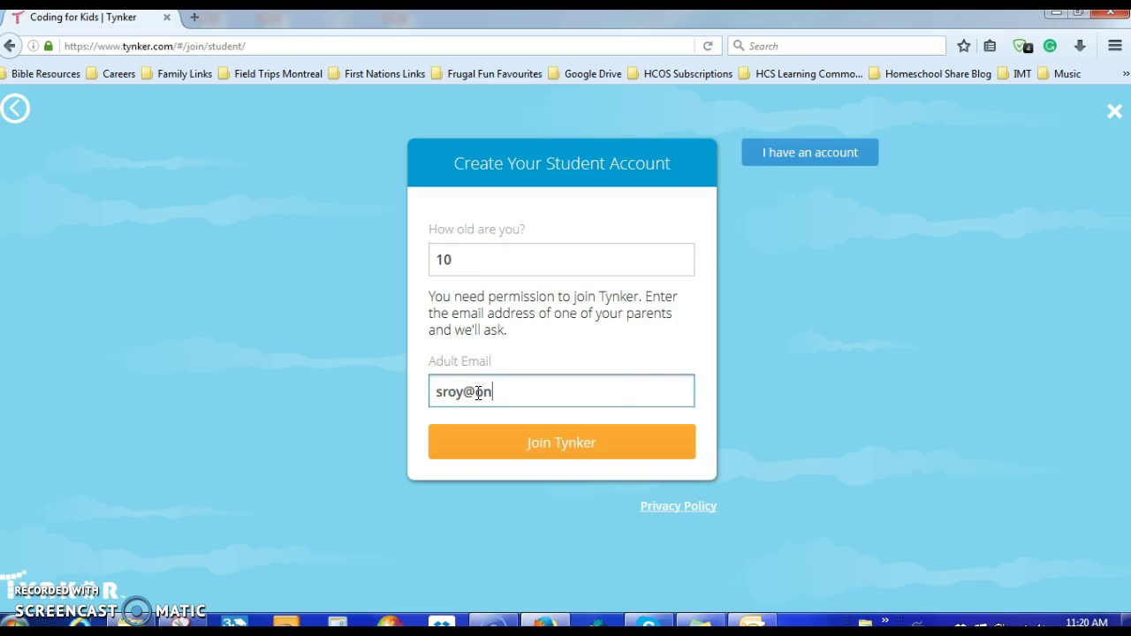
{"action": "left_click", "coordinate": [553, 442]}
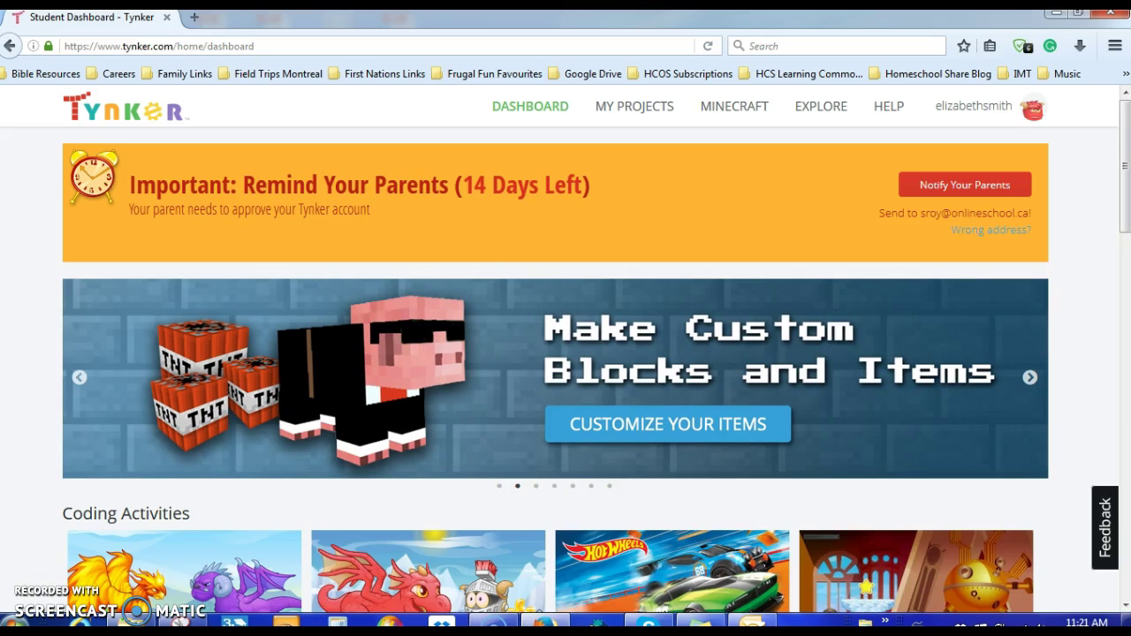
{"action": "left_click", "coordinate": [752, 623]}
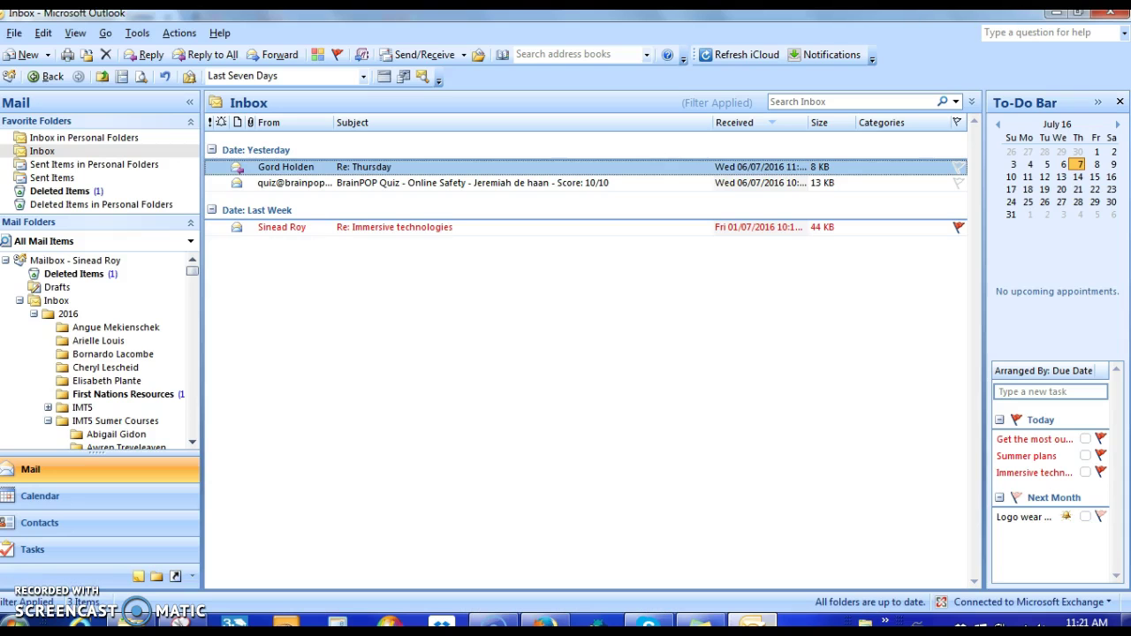
- Run Send/Receive twice in Outlook to fetch new mail
{"action": "left_click", "coordinate": [427, 55]}
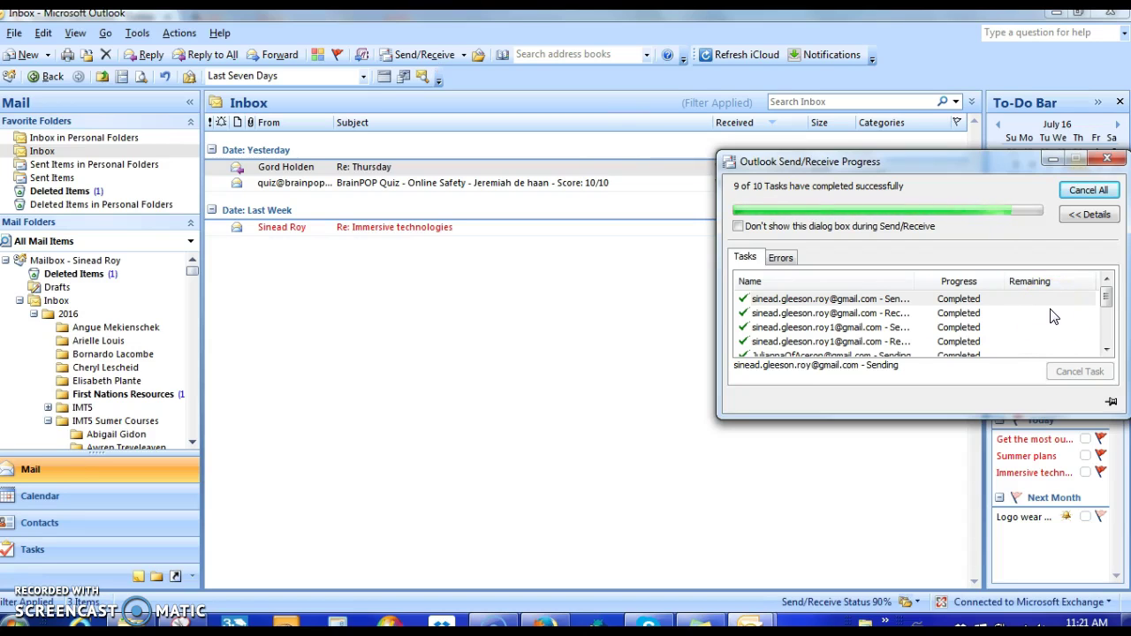
{"action": "left_click", "coordinate": [437, 58]}
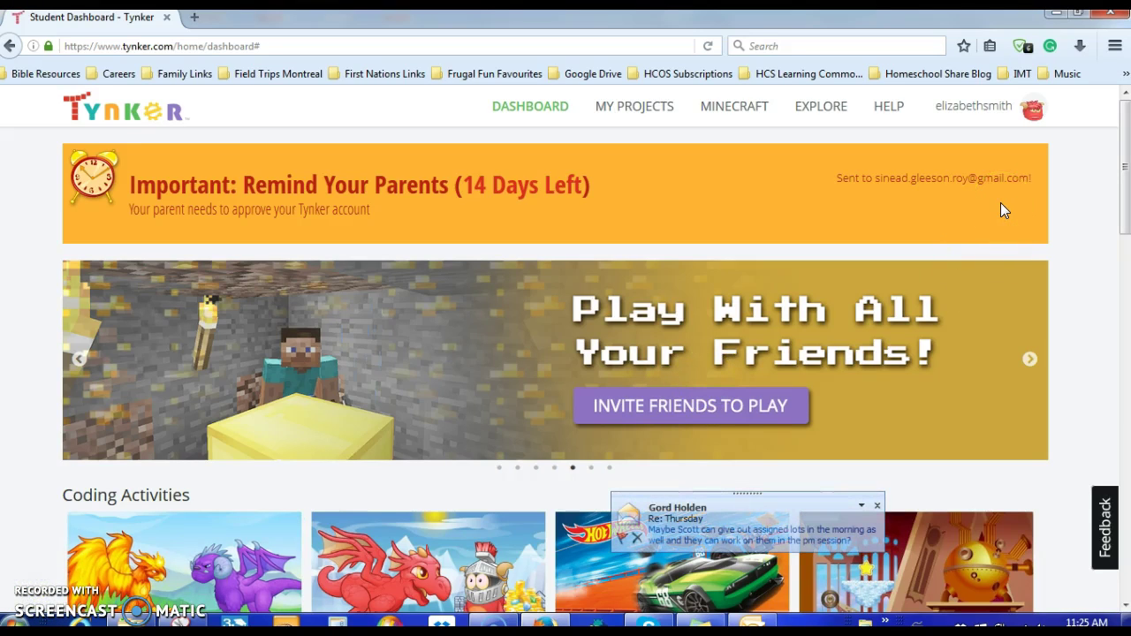
- Dismiss the new-mail alert and return to the Outlook inbox
{"action": "left_click", "coordinate": [877, 506]}
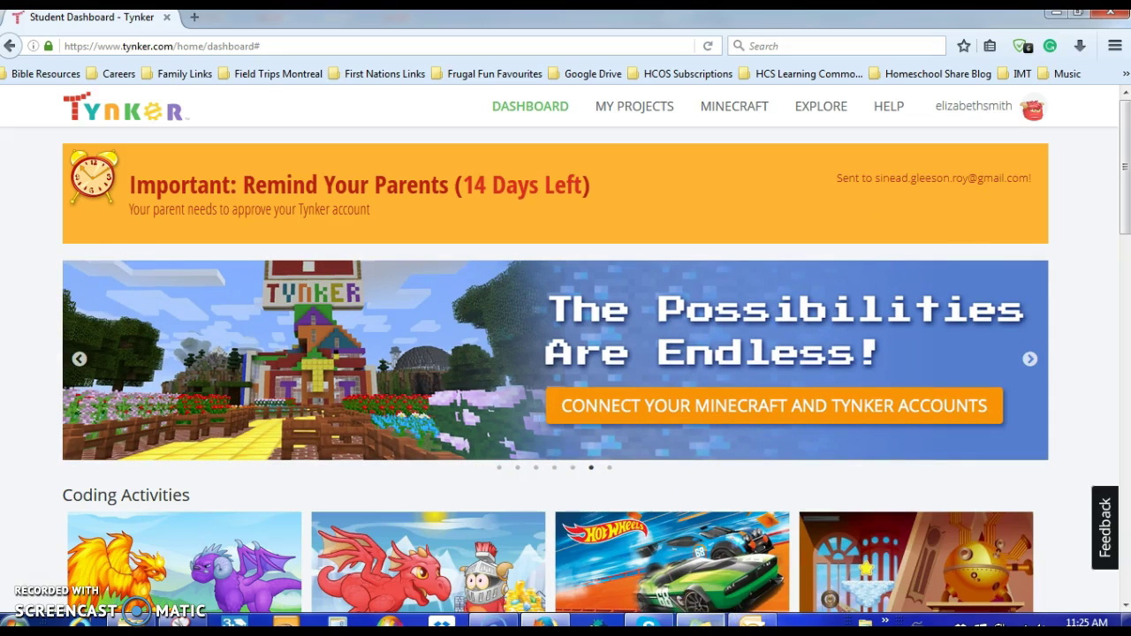
{"action": "left_click", "coordinate": [750, 623]}
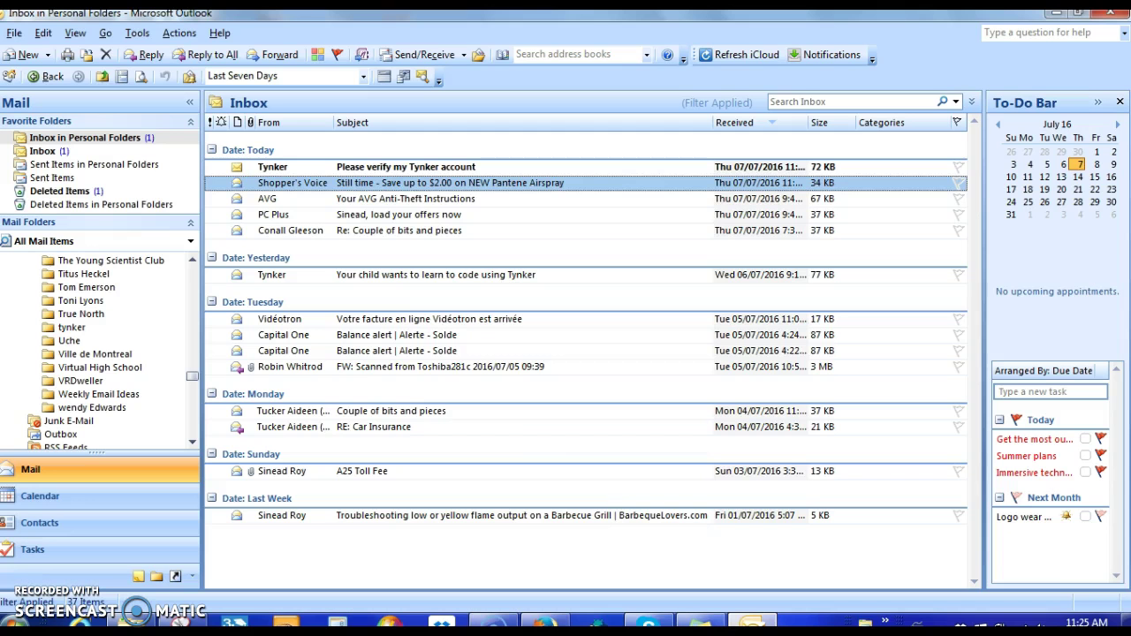
- Open the 'Please verify my Tynker account' e-mail and click Verify my account
{"action": "left_click", "coordinate": [350, 168]}
{"action": "double_click", "coordinate": [351, 170]}
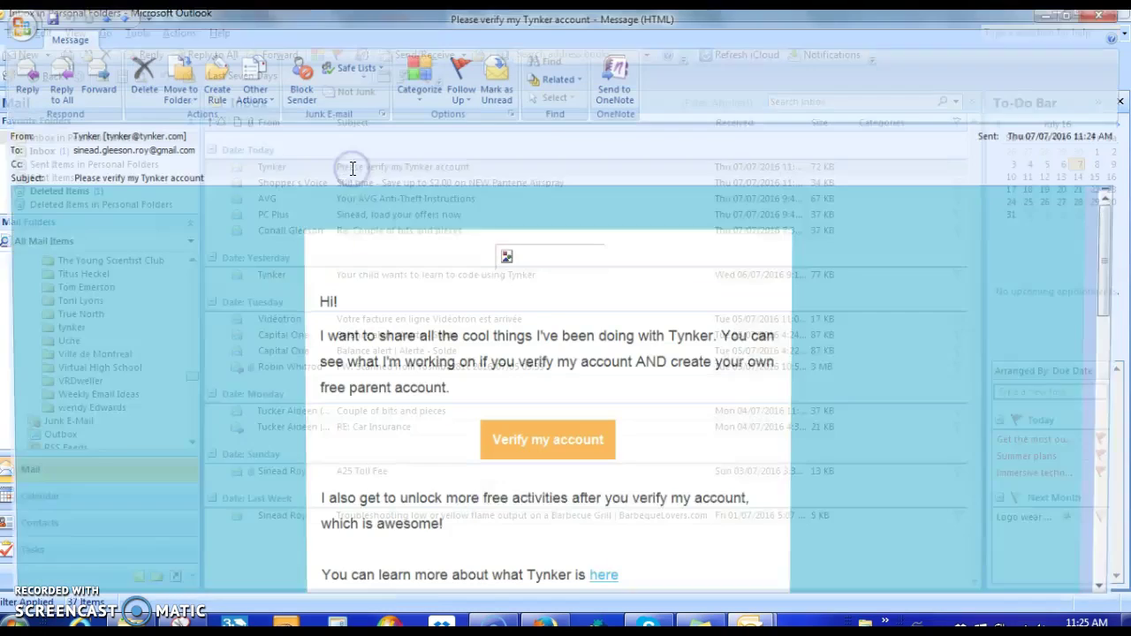
{"action": "left_click", "coordinate": [559, 453]}
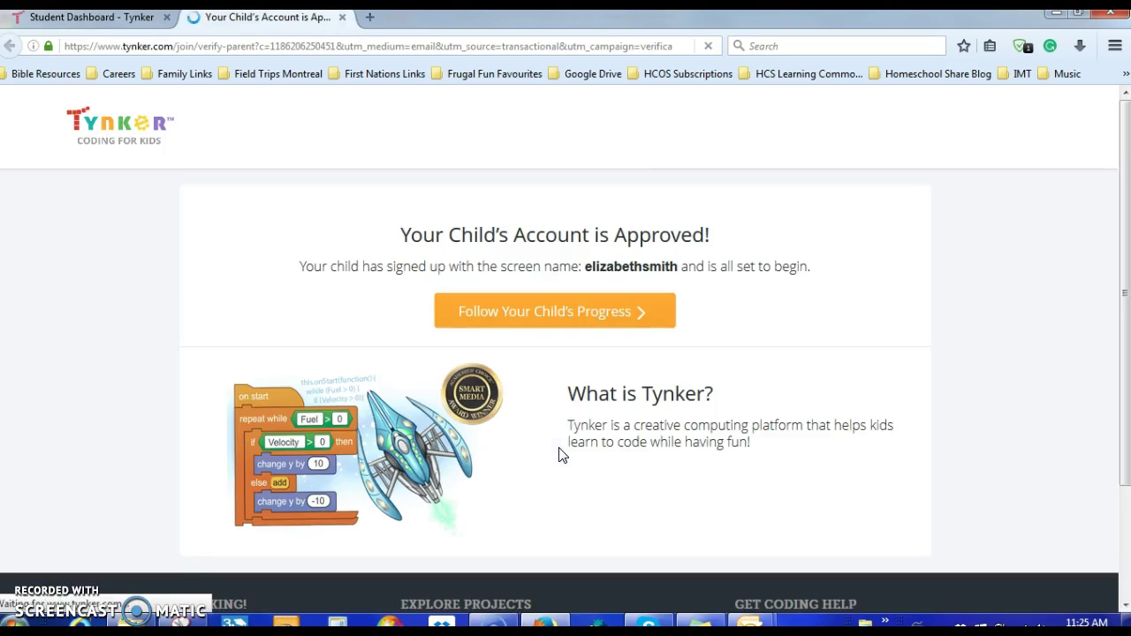
- Go to the Parent Dashboard's Create Password settings and start on the first name field
{"action": "left_click", "coordinate": [580, 322]}
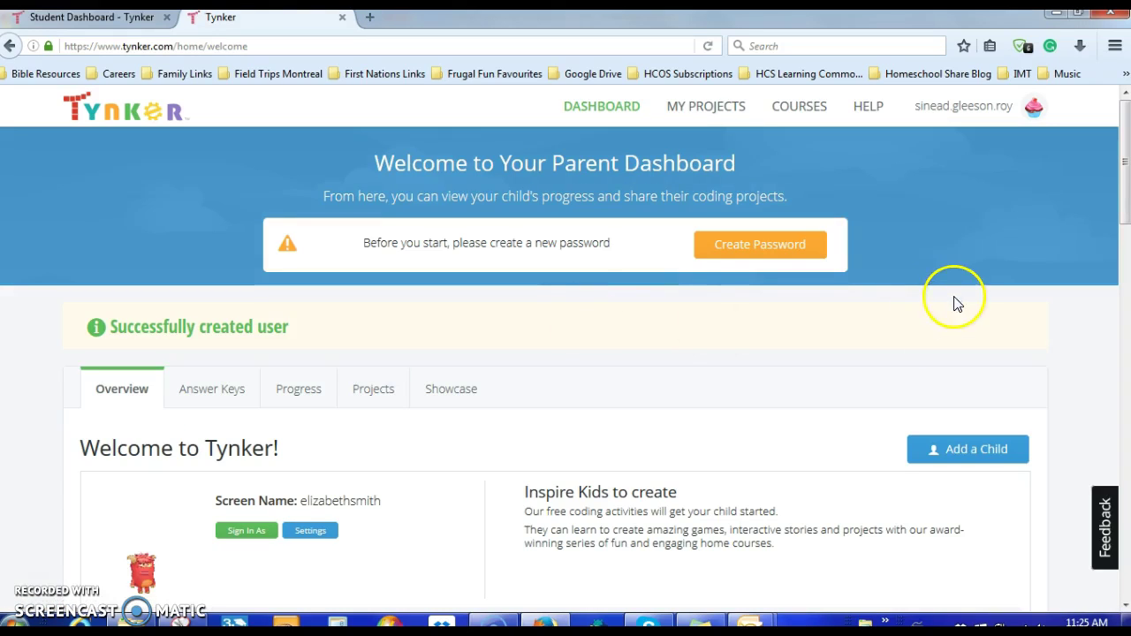
{"action": "left_click", "coordinate": [747, 253]}
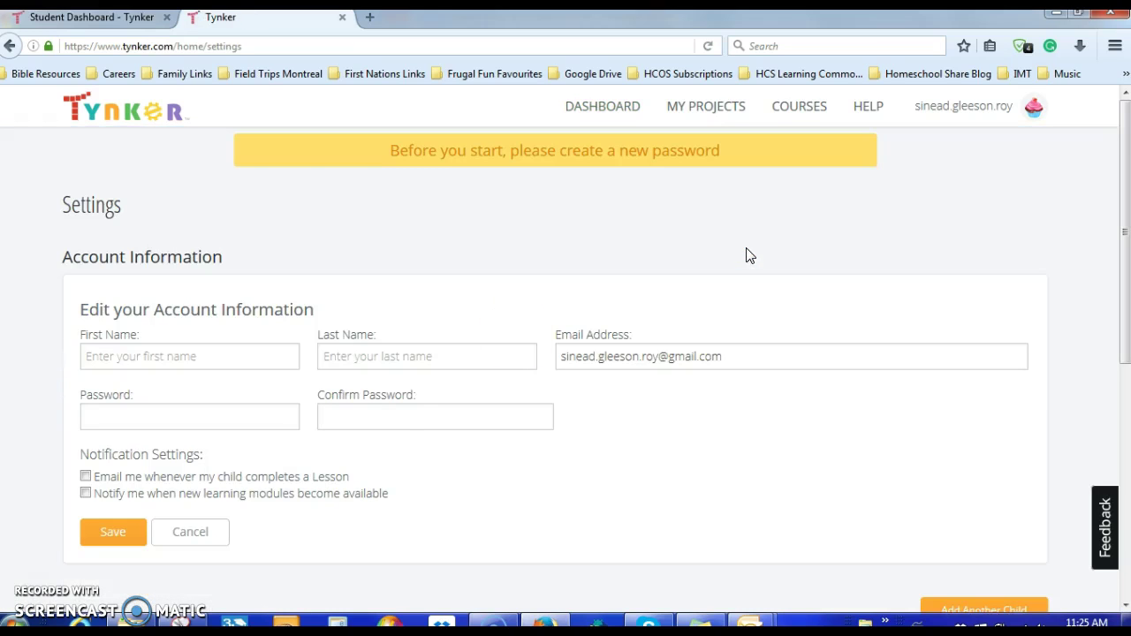
{"action": "left_click", "coordinate": [214, 359]}
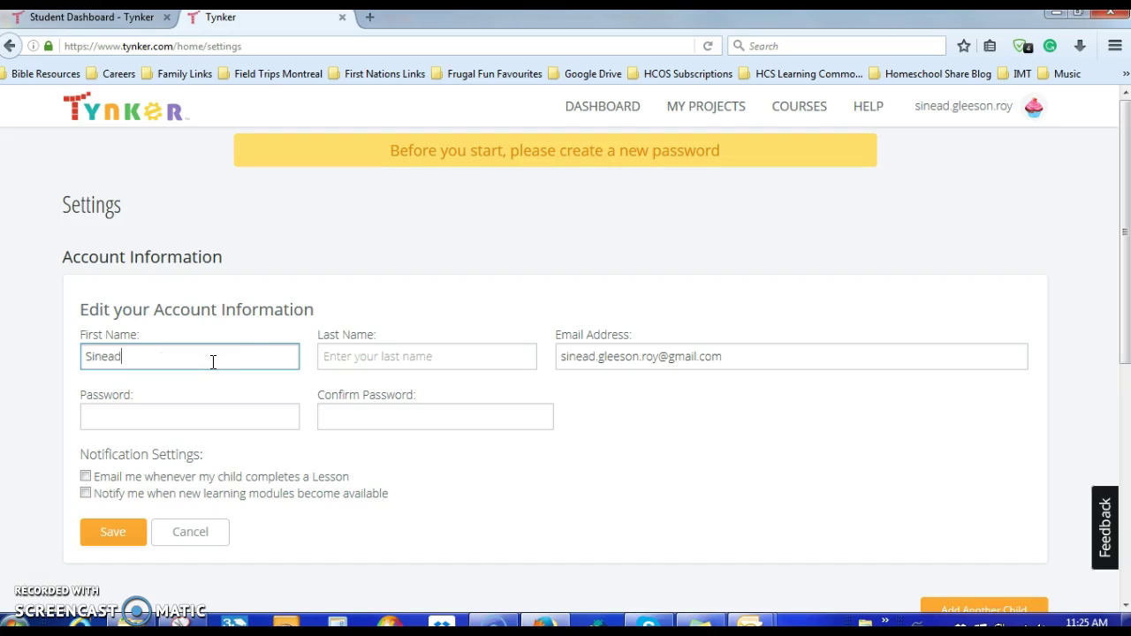
- Enter the parent's last name and a new password, confirming it
{"action": "key", "text": "Tab"}
{"action": "type", "text": "R"}
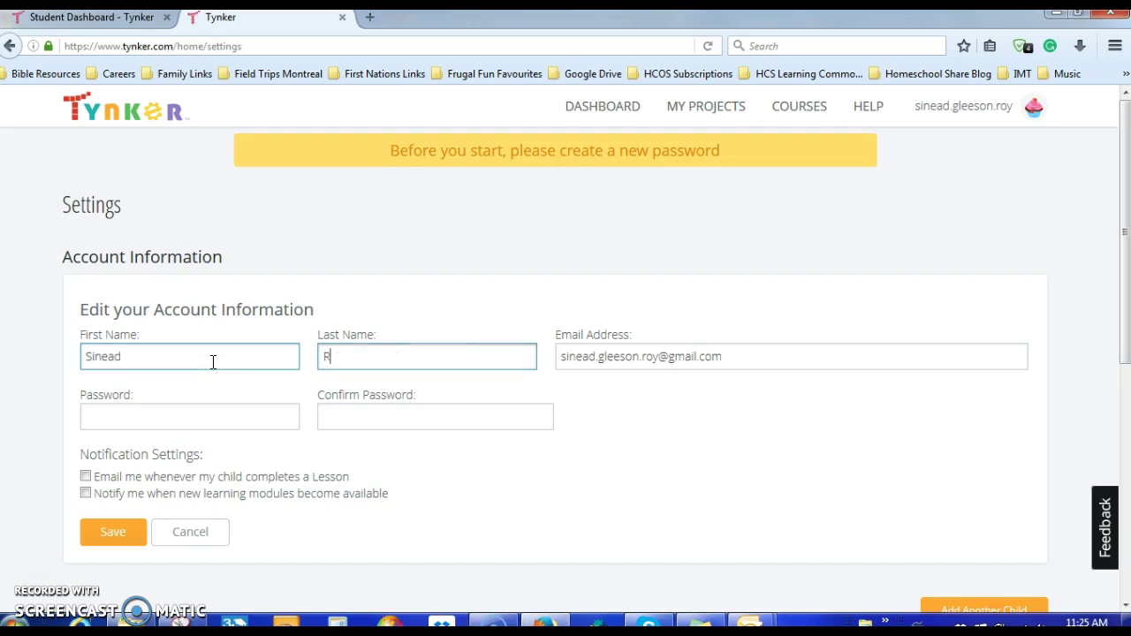
{"action": "left_click", "coordinate": [181, 422]}
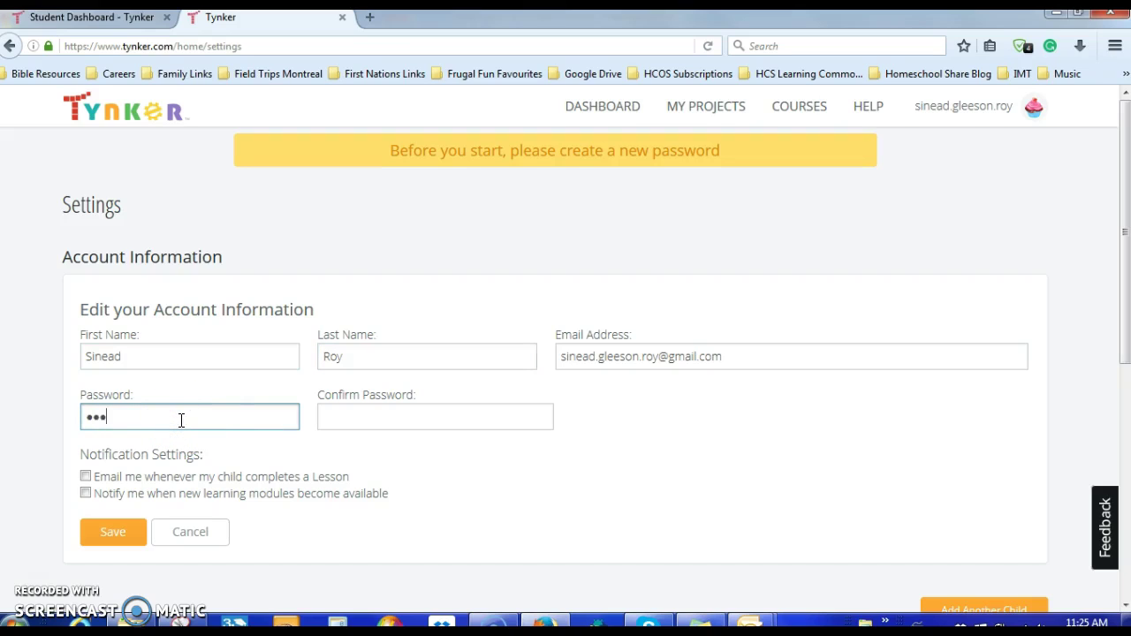
{"action": "left_click", "coordinate": [346, 421]}
{"action": "type", "text": "••••"}
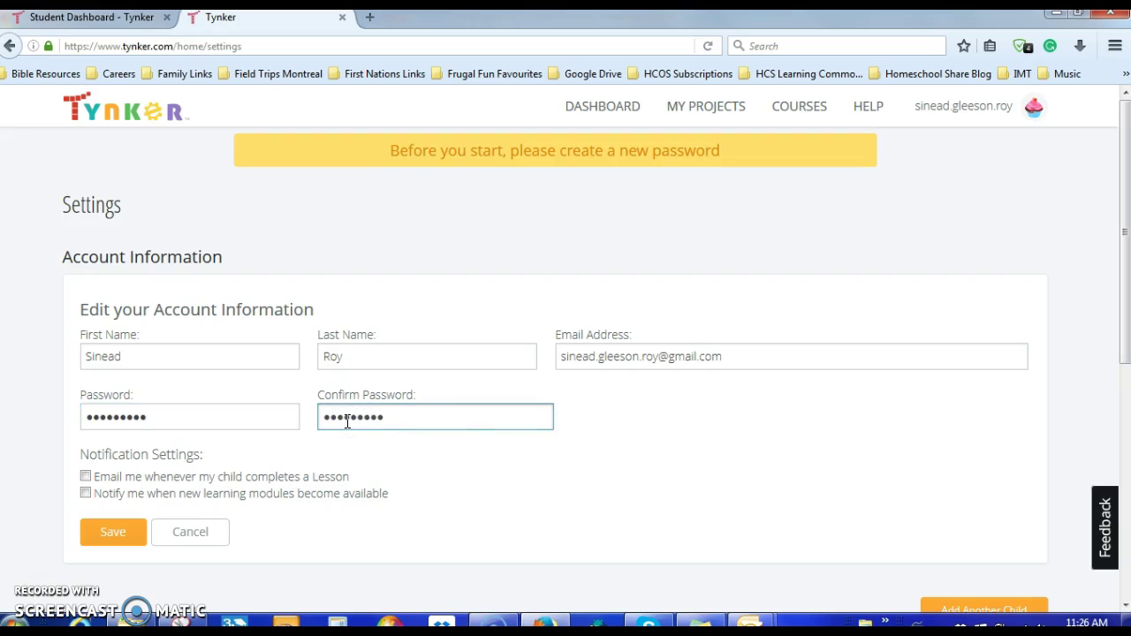
- Enable lesson-completion email notifications, save the settings, and let Firefox remember the login
{"action": "left_click", "coordinate": [85, 477]}
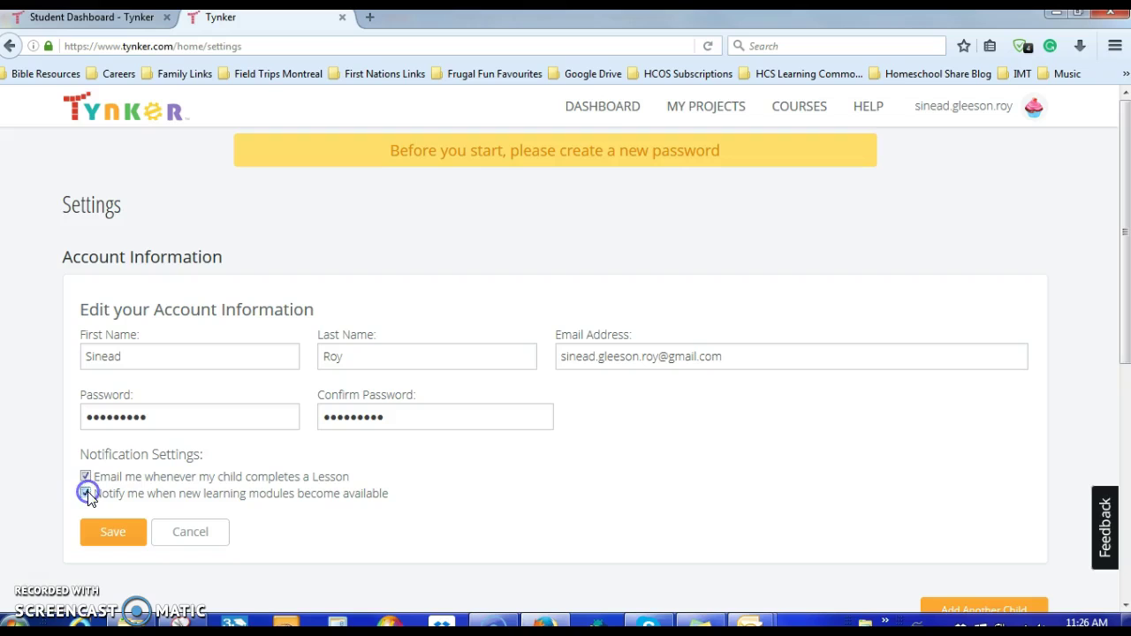
{"action": "left_click", "coordinate": [113, 533]}
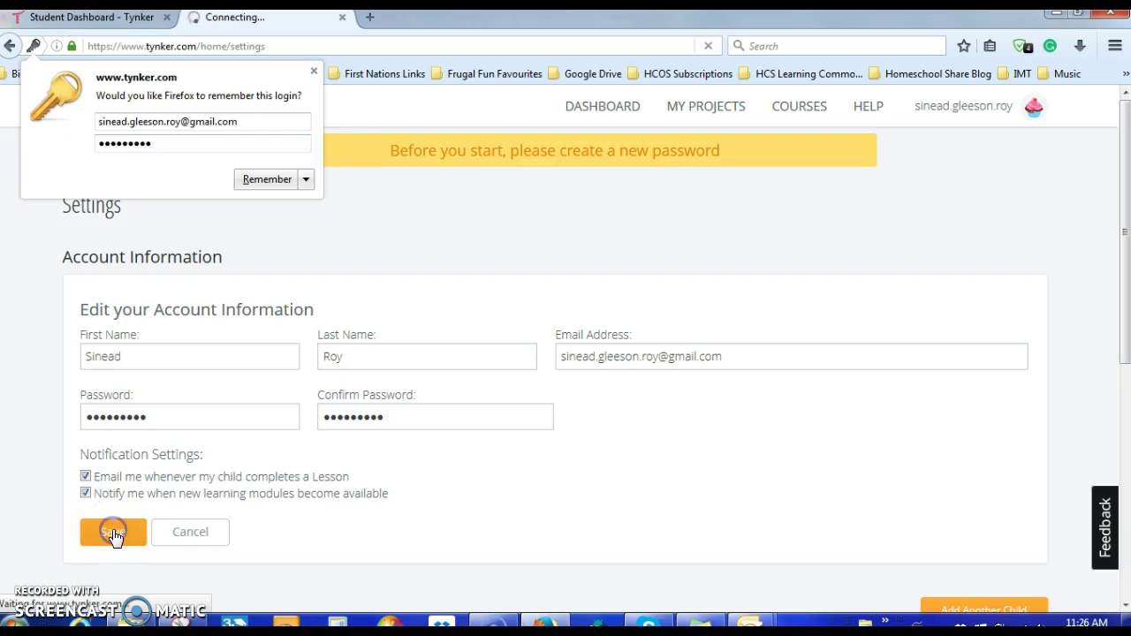
{"action": "left_click", "coordinate": [264, 181]}
{"action": "left_click_drag", "start_coordinate": [1122, 355], "coordinate": [1124, 395]}
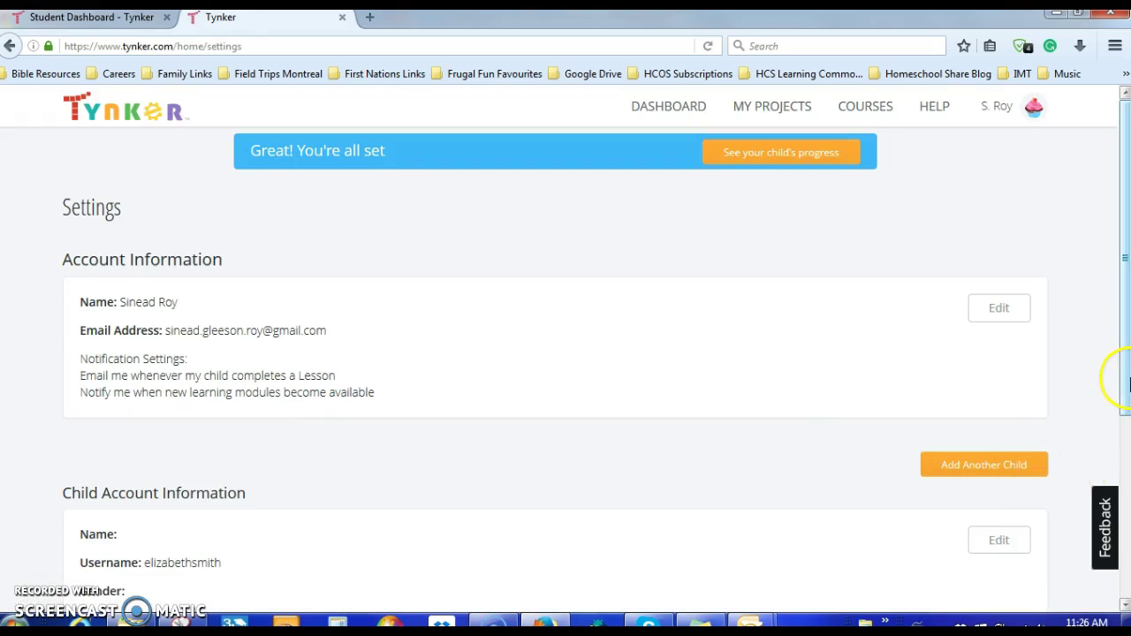
{"action": "left_click_drag", "start_coordinate": [1128, 381], "coordinate": [1118, 284]}
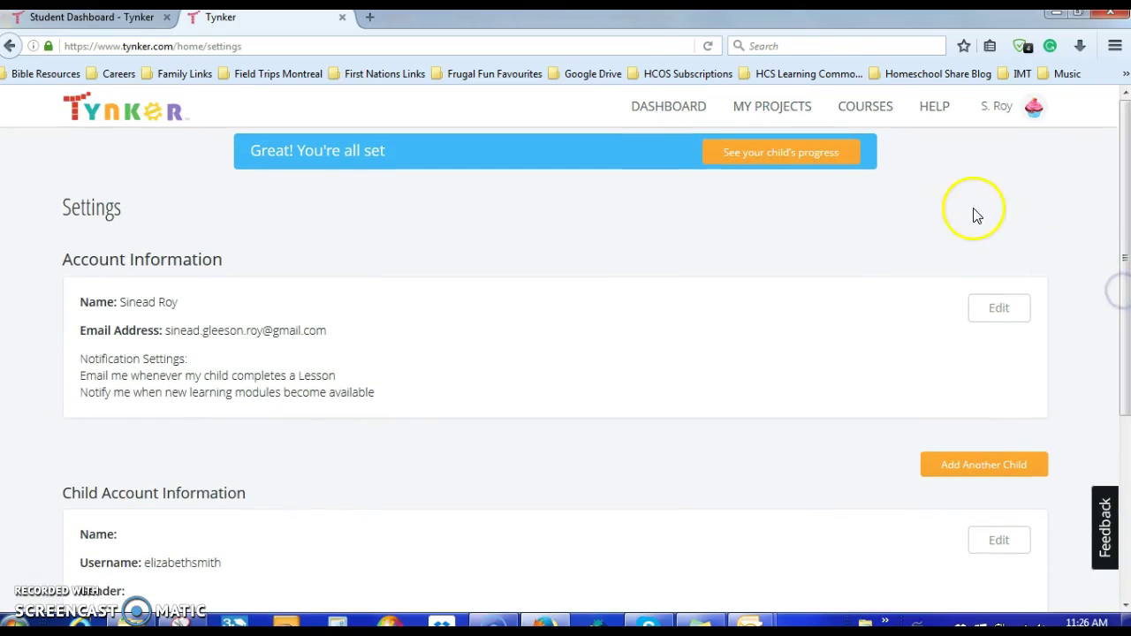
- From the parent dashboard, sign in as the child's account
{"action": "left_click", "coordinate": [665, 107]}
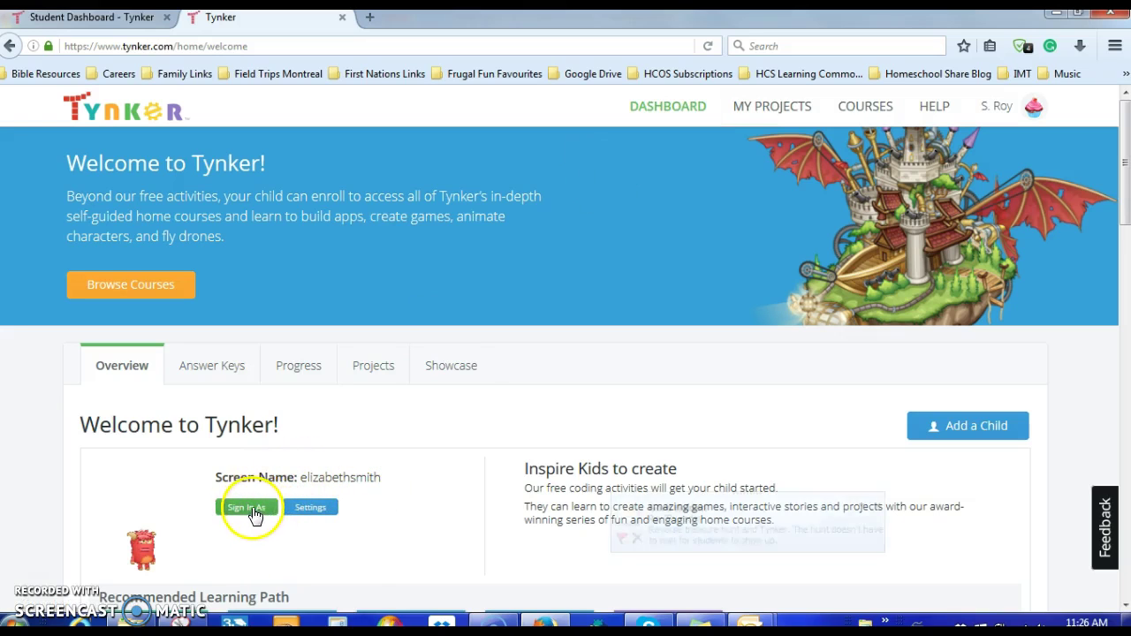
{"action": "left_click", "coordinate": [877, 506]}
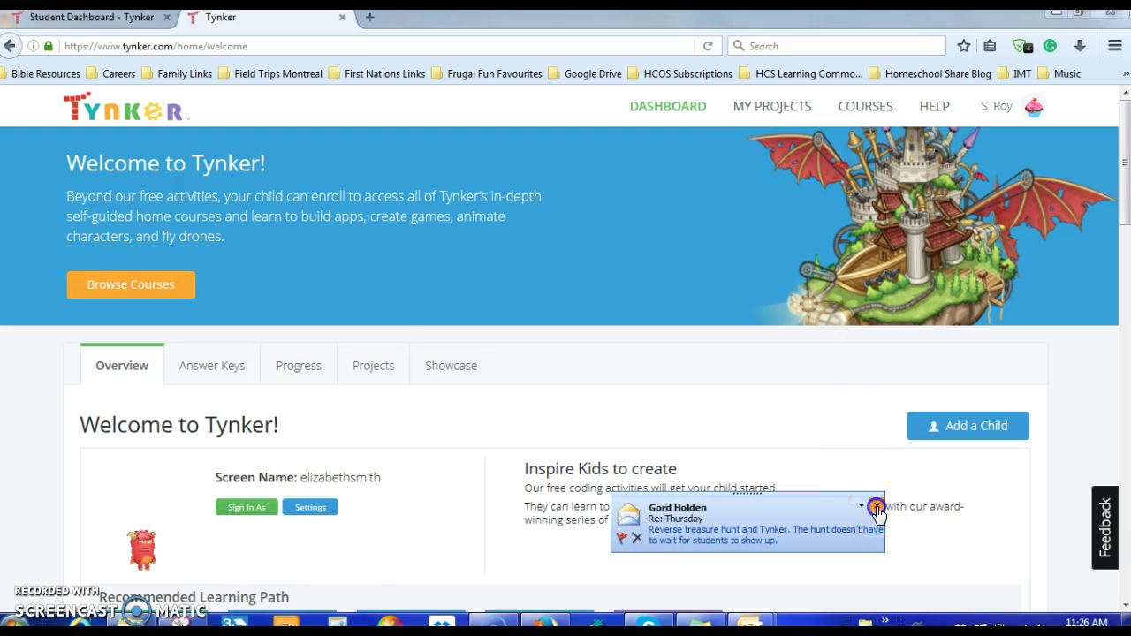
{"action": "left_click", "coordinate": [253, 506]}
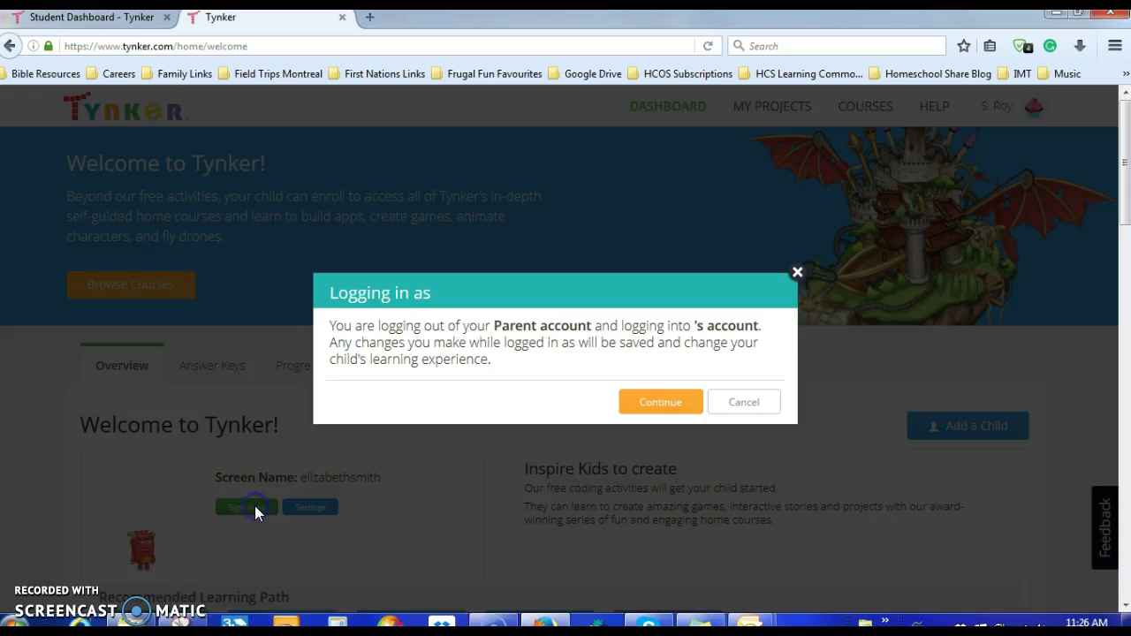
{"action": "left_click", "coordinate": [666, 402]}
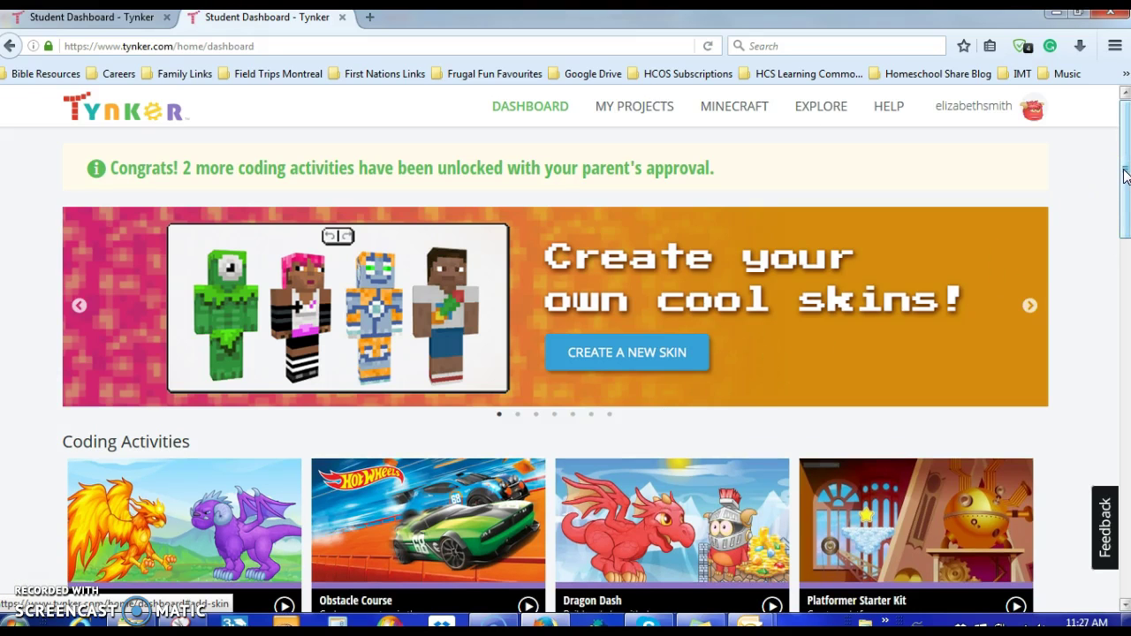
- Start the Code Monsters activity from the student dashboard
{"action": "scroll", "coordinate": [686, 284], "scroll_direction": "down", "scroll_amount": 3}
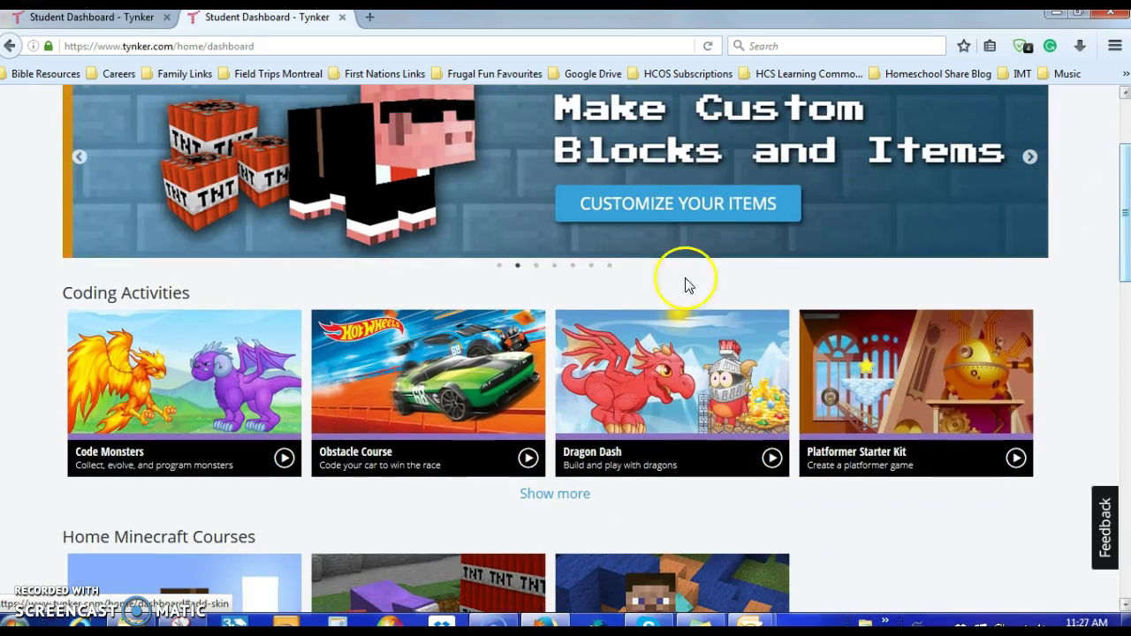
{"action": "mouse_move", "coordinate": [165, 346]}
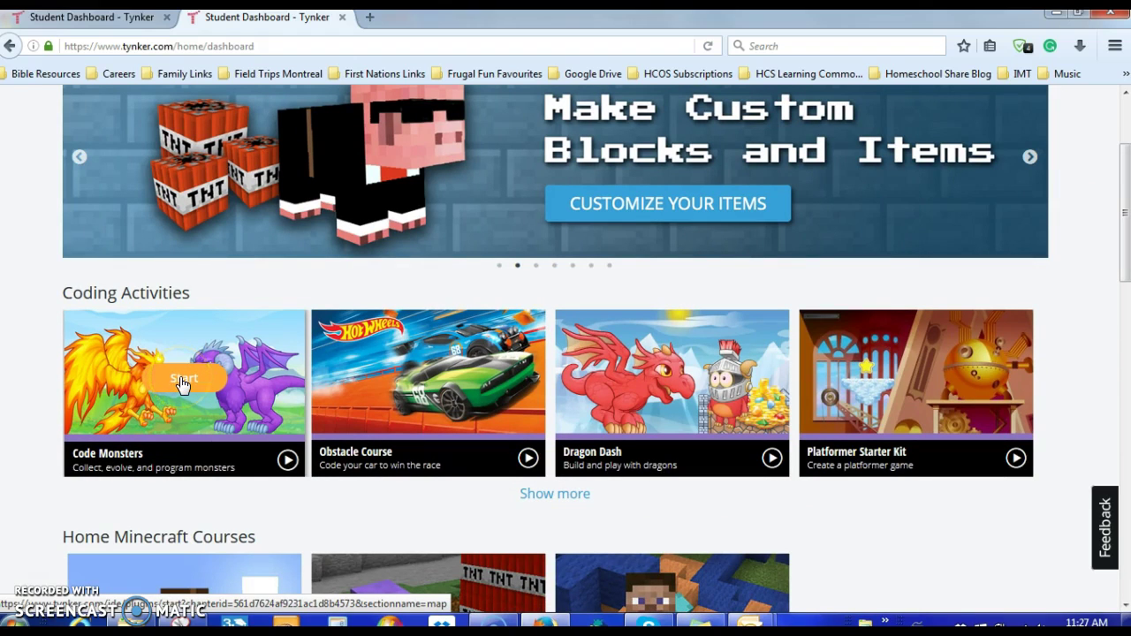
{"action": "left_click", "coordinate": [181, 383]}
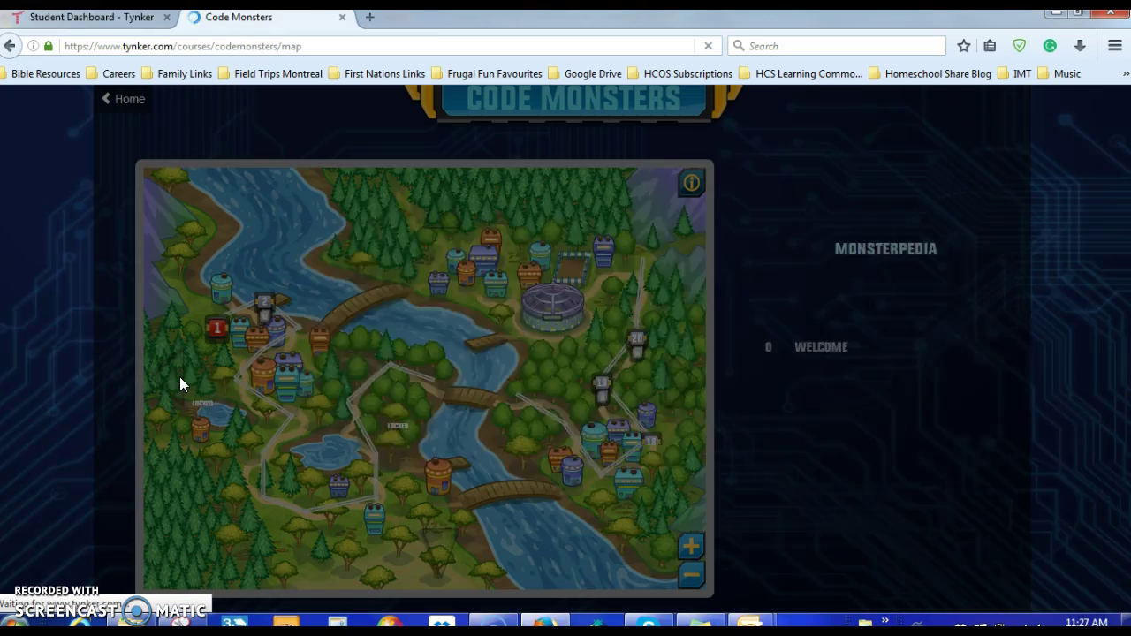
- Lower the speaker volume to 25, close the welcome message, and open puzzle node 1
{"action": "left_click", "coordinate": [598, 530]}
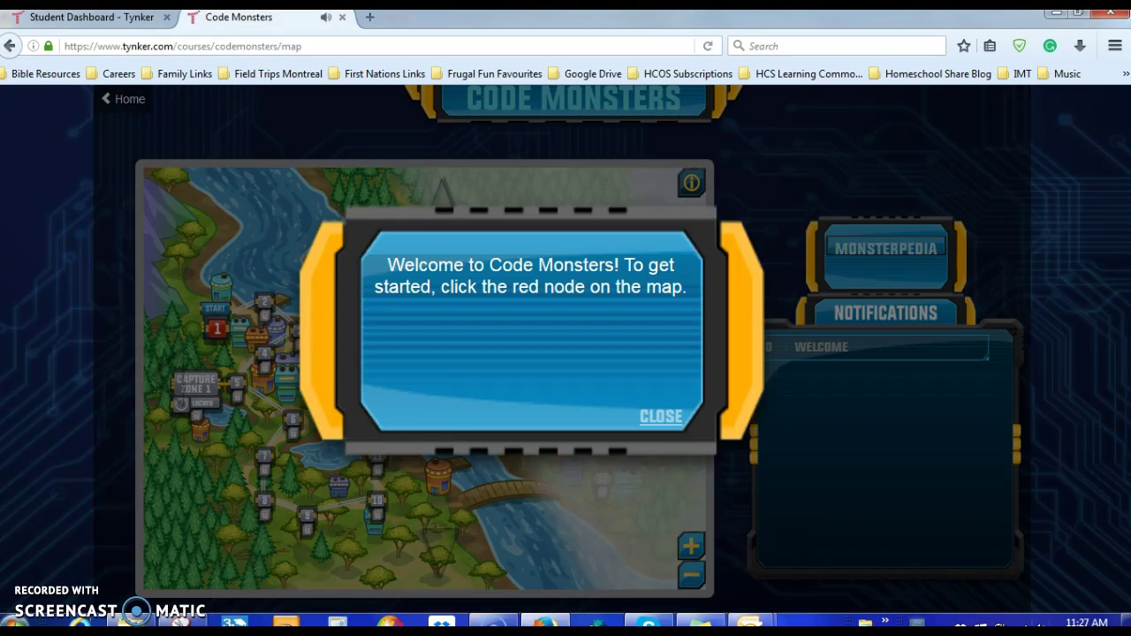
{"action": "left_click", "coordinate": [1041, 624]}
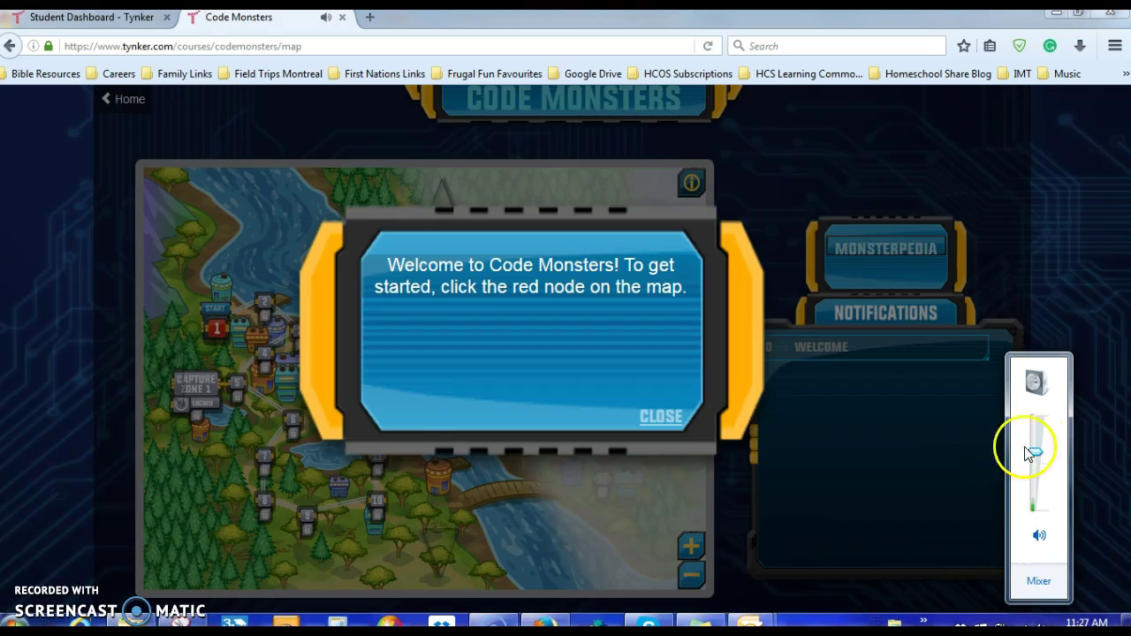
{"action": "left_click_drag", "start_coordinate": [1035, 452], "coordinate": [1038, 503]}
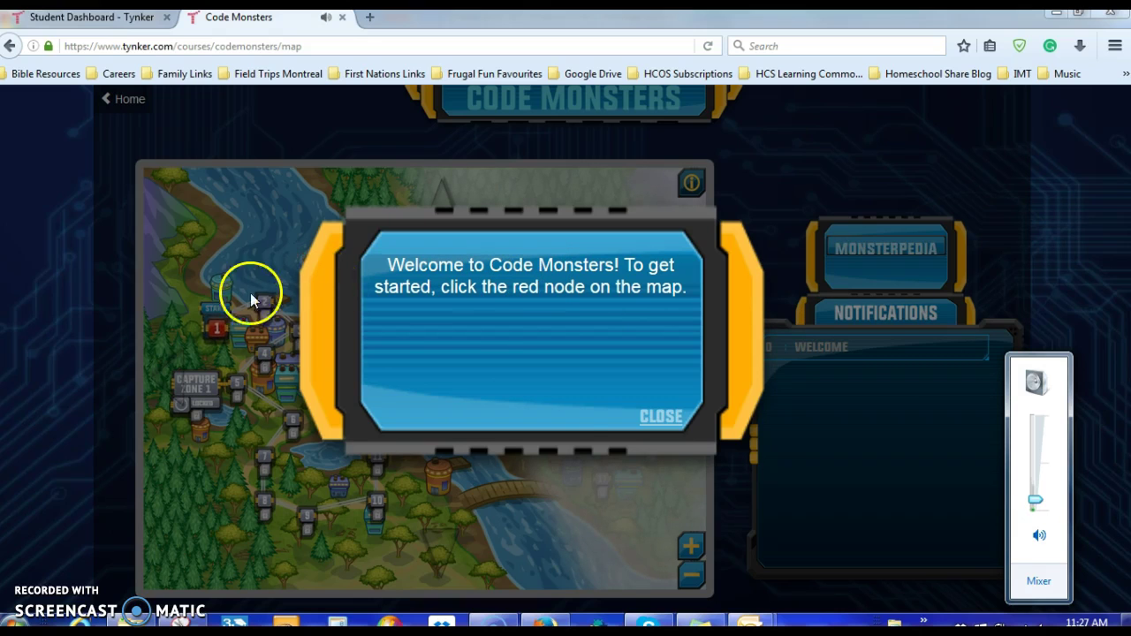
{"action": "left_click", "coordinate": [658, 424]}
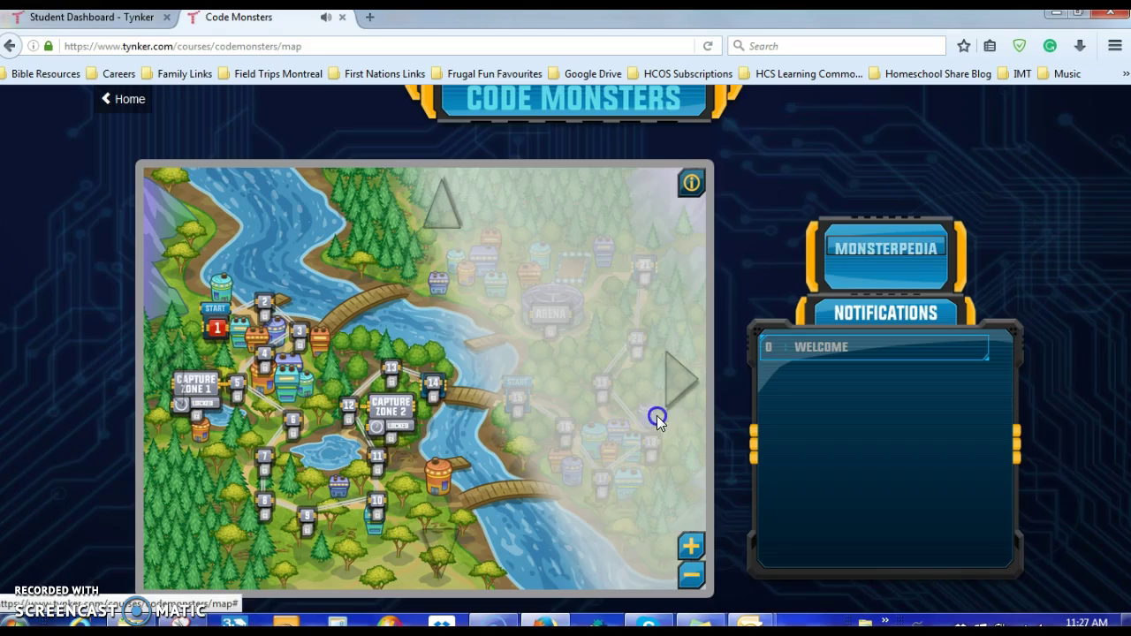
{"action": "left_click", "coordinate": [218, 333]}
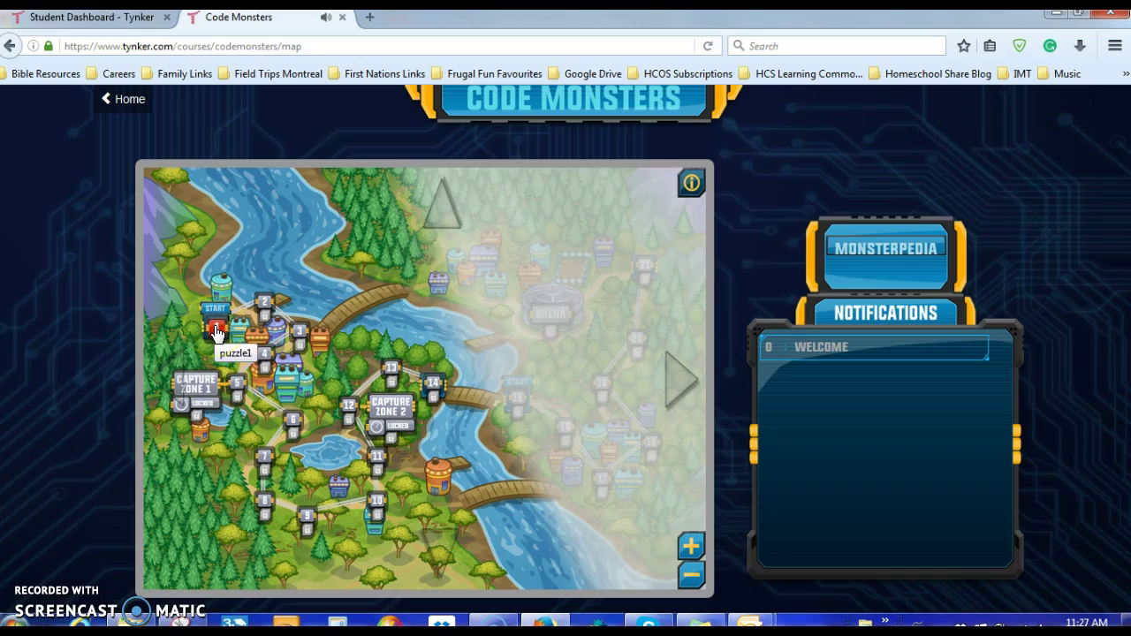